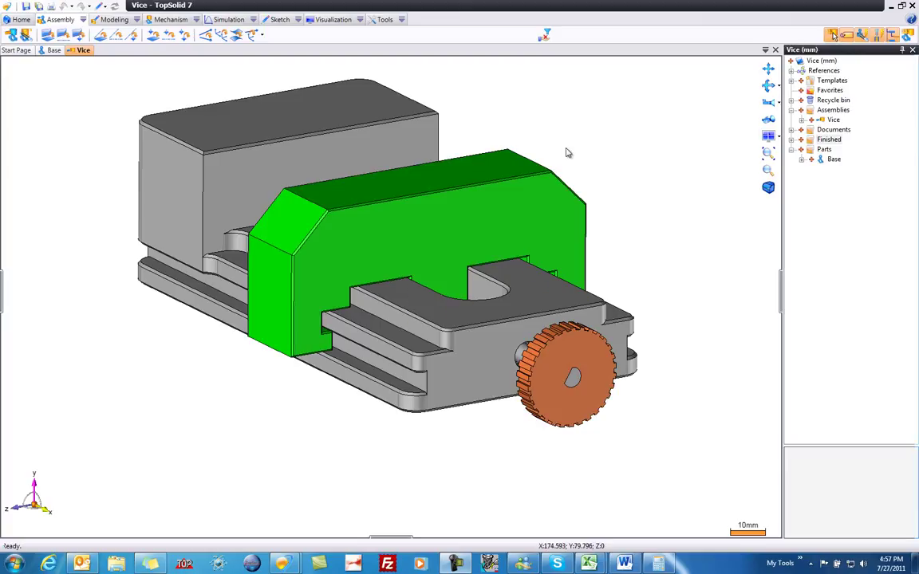
- Close the Vice assembly document and collapse the Parts folder in the project tree
{"action": "middle_click", "coordinate": [83, 50]}
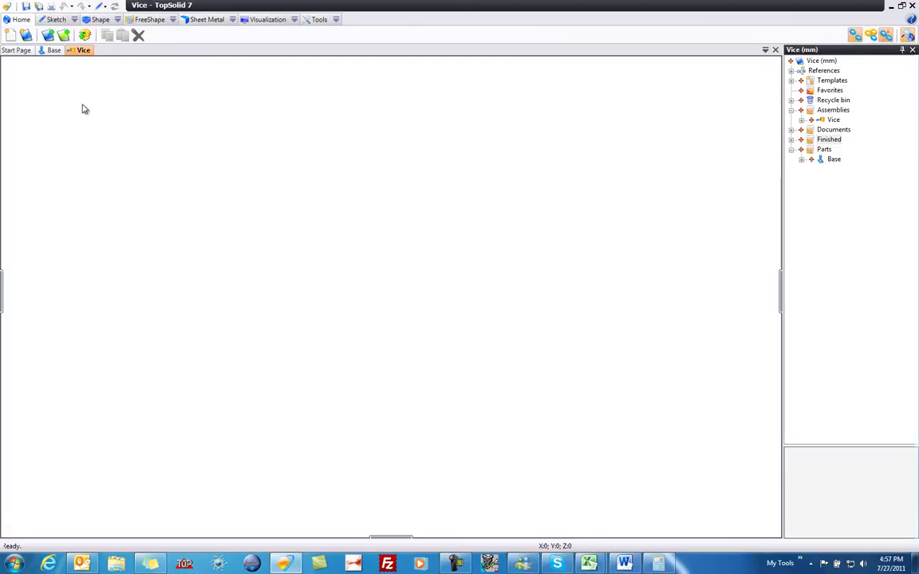
{"action": "left_click", "coordinate": [801, 150]}
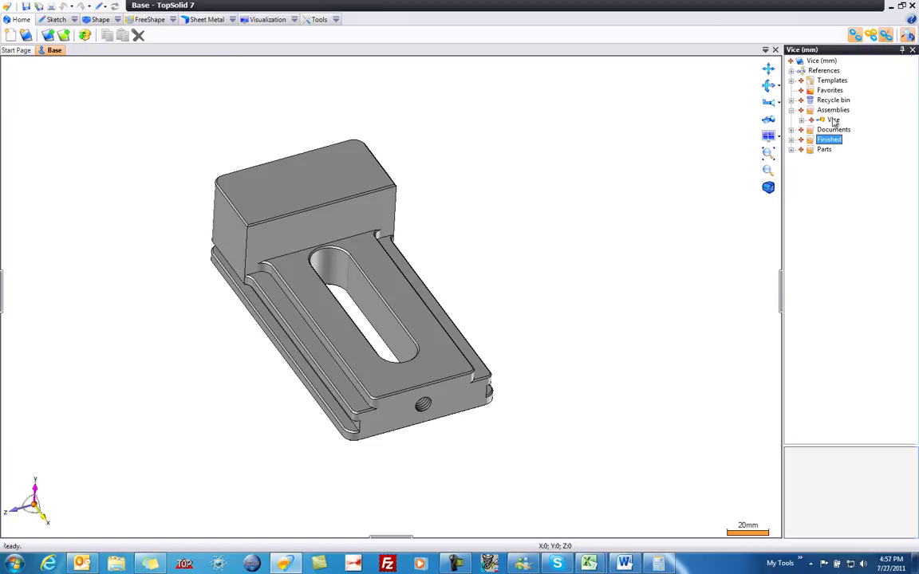
- Reopen the Vice assembly, zoom in on the jaw fit, then return to the isometric view
{"action": "double_click", "coordinate": [833, 121]}
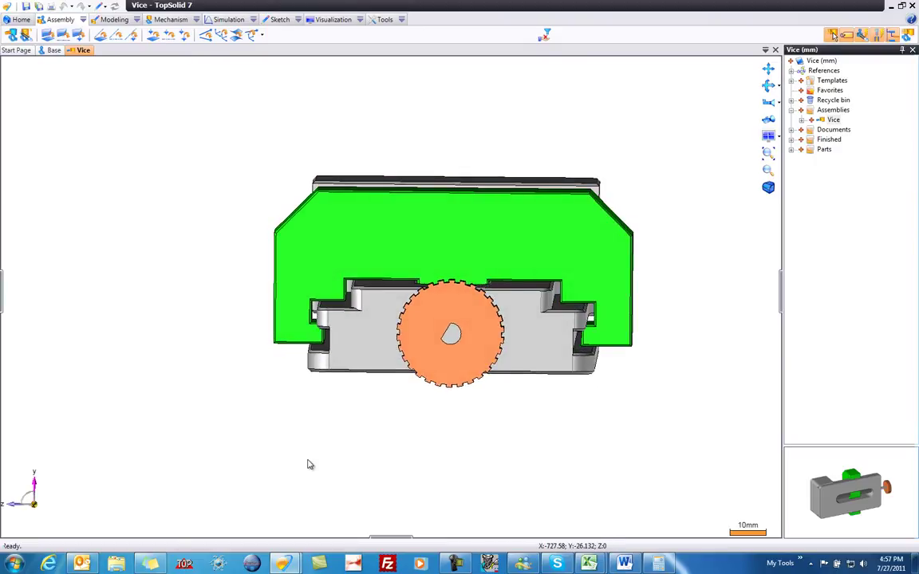
{"action": "scroll", "coordinate": [550, 322], "scroll_direction": "up", "scroll_amount": 3}
{"action": "scroll", "coordinate": [550, 322], "scroll_direction": "up", "scroll_amount": 3}
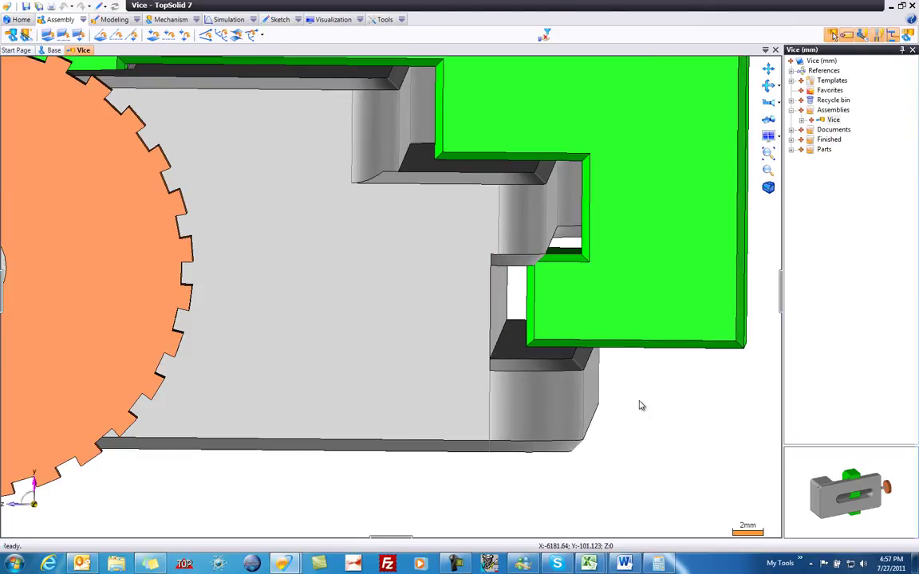
{"action": "key", "text": "Home"}
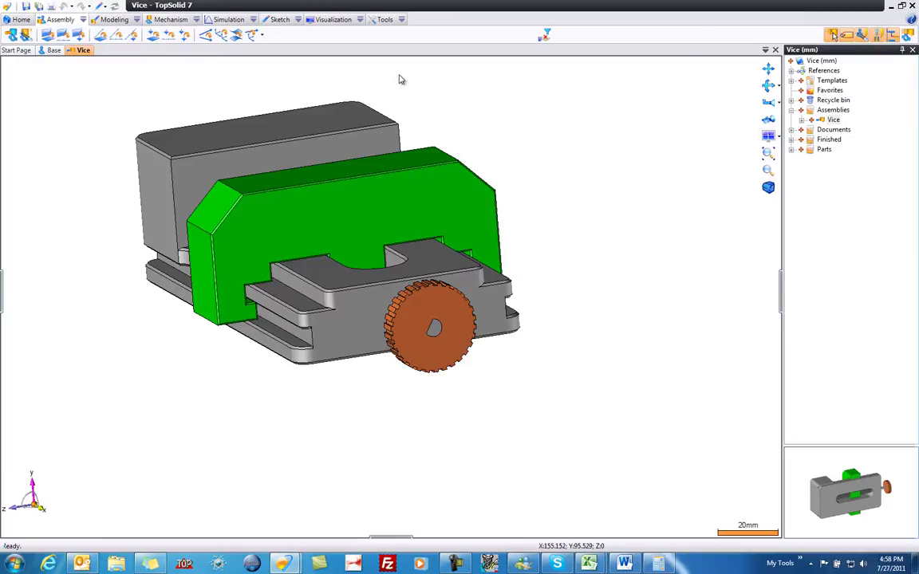
{"action": "left_click", "coordinate": [336, 22]}
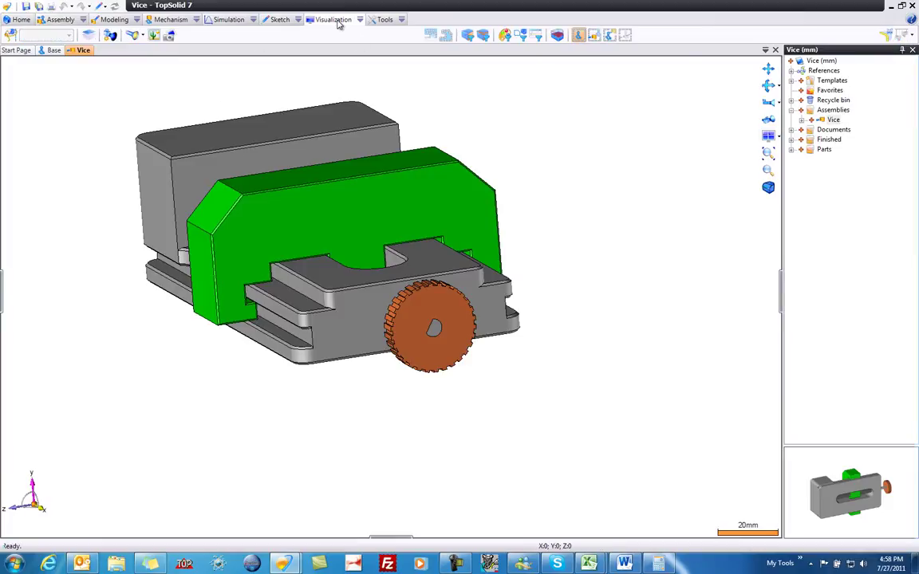
- Add a 0 mm section cut through the vice, based on the sliding jaw's front face
{"action": "left_click", "coordinate": [557, 37]}
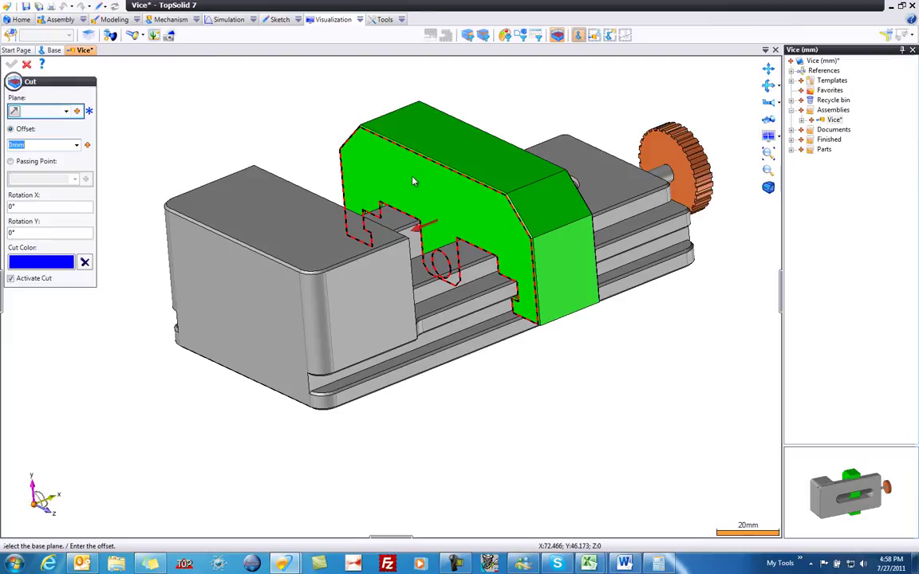
{"action": "left_click", "coordinate": [413, 181]}
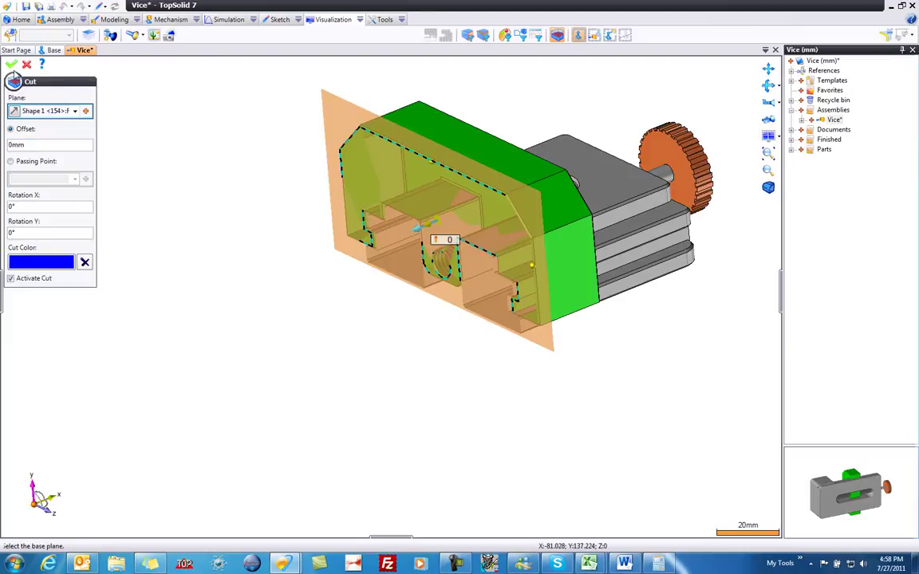
{"action": "left_click", "coordinate": [10, 65]}
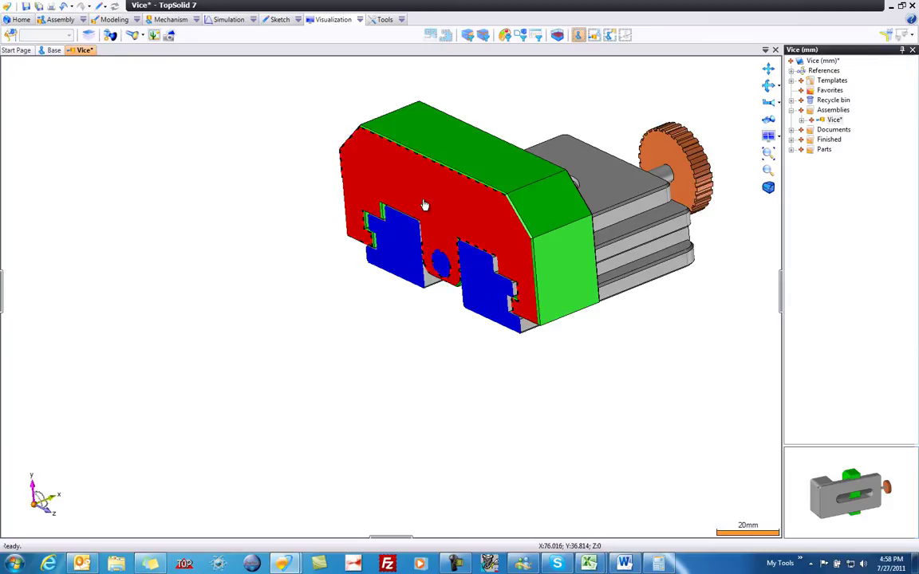
- View the cut jaw face along its normal
{"action": "right_click", "coordinate": [420, 197]}
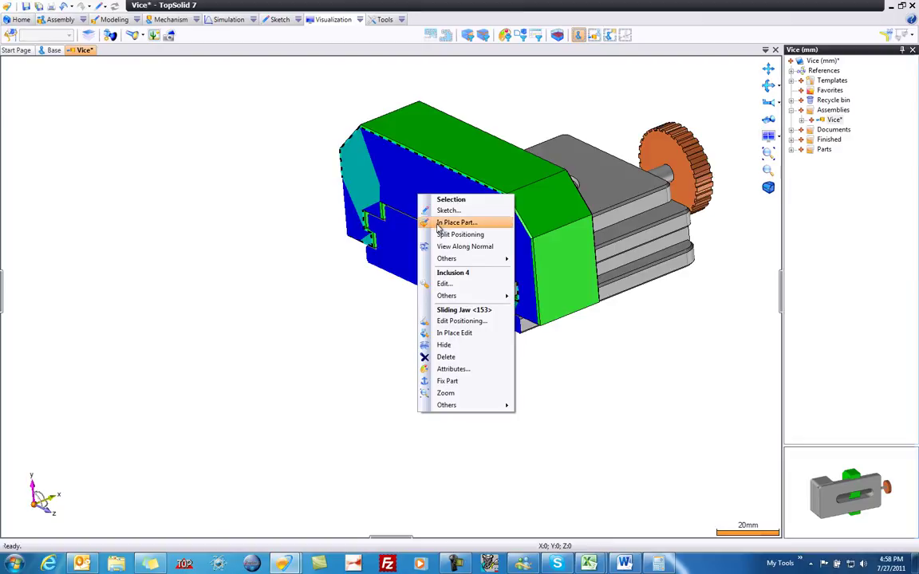
{"action": "left_click", "coordinate": [459, 250]}
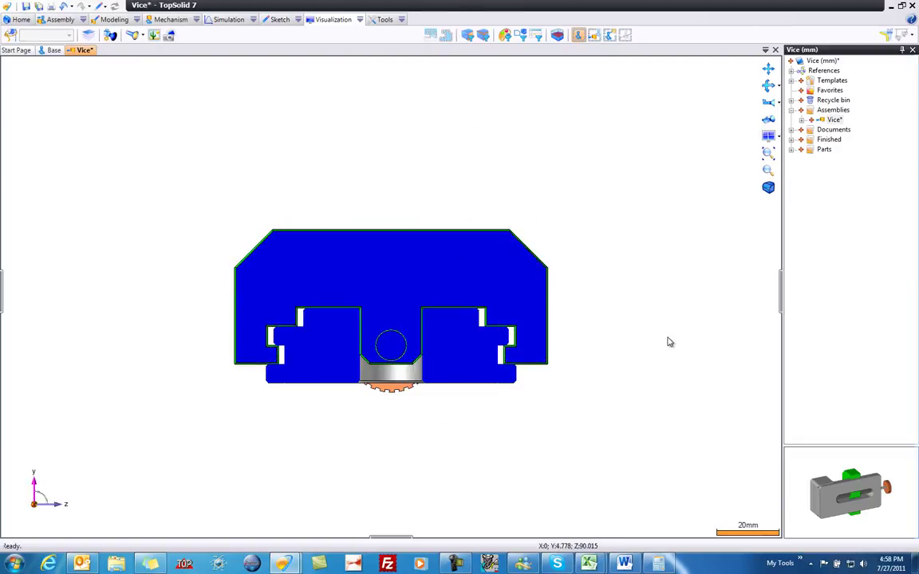
{"action": "scroll", "coordinate": [303, 429], "scroll_direction": "up", "scroll_amount": 4}
{"action": "scroll", "coordinate": [223, 446], "scroll_direction": "down", "scroll_amount": 2}
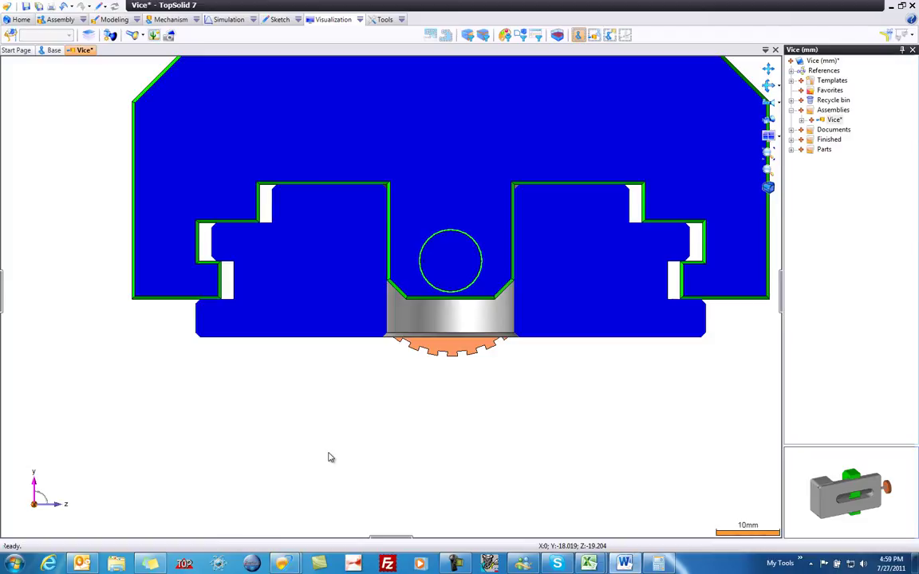
- Reveal the Sliding Jaw part in the project tree's Finished folder
{"action": "right_click", "coordinate": [283, 131]}
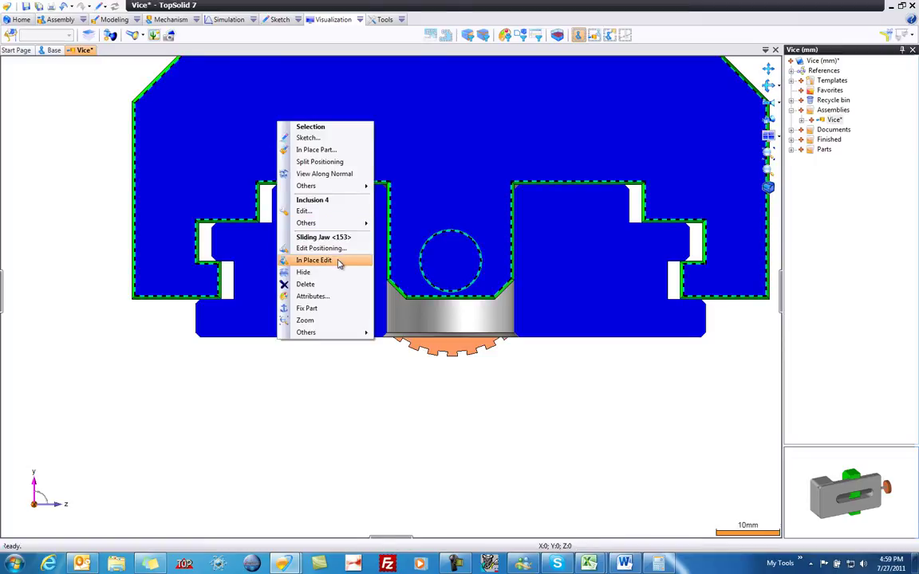
{"action": "mouse_move", "coordinate": [332, 333]}
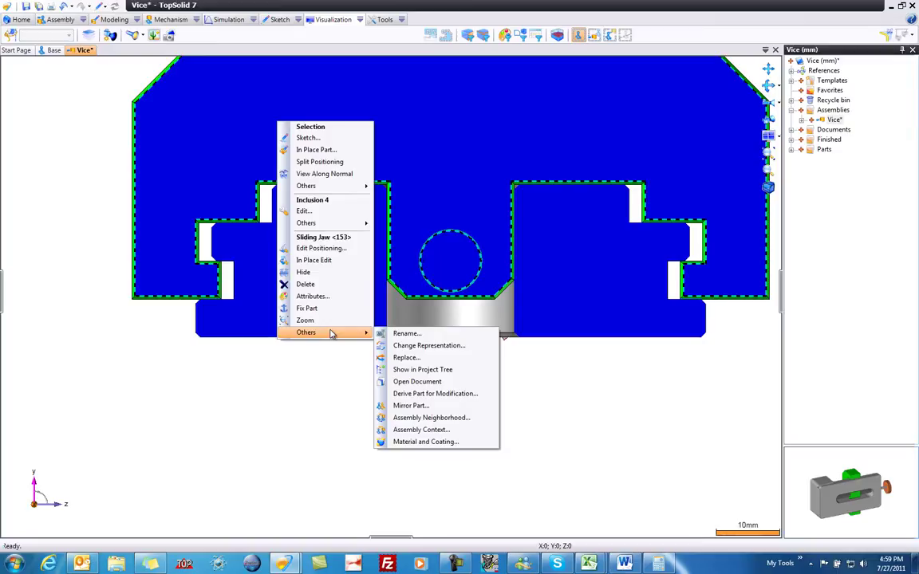
{"action": "left_click", "coordinate": [449, 372]}
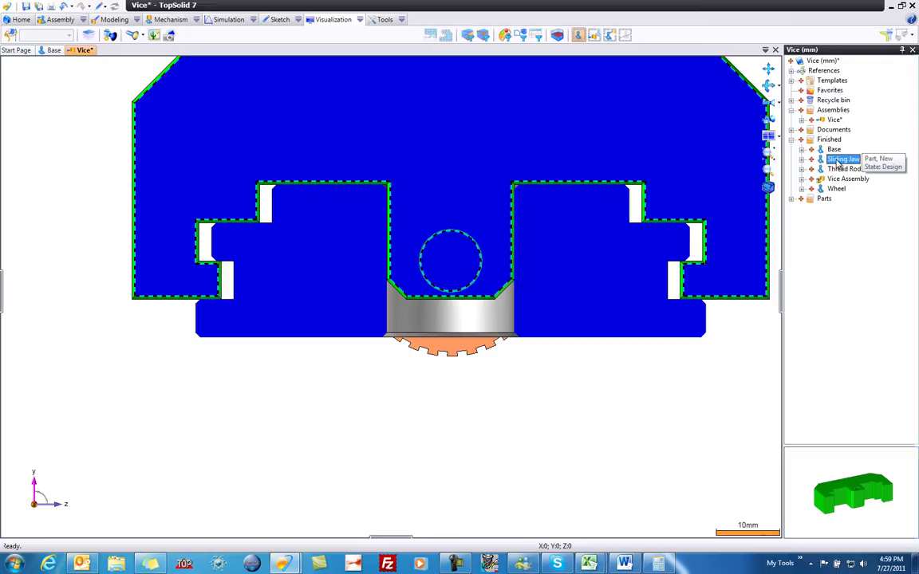
- Open the Sliding Jaw for in-place editing within the Vice assembly
{"action": "right_click", "coordinate": [306, 110]}
{"action": "left_click", "coordinate": [291, 416]}
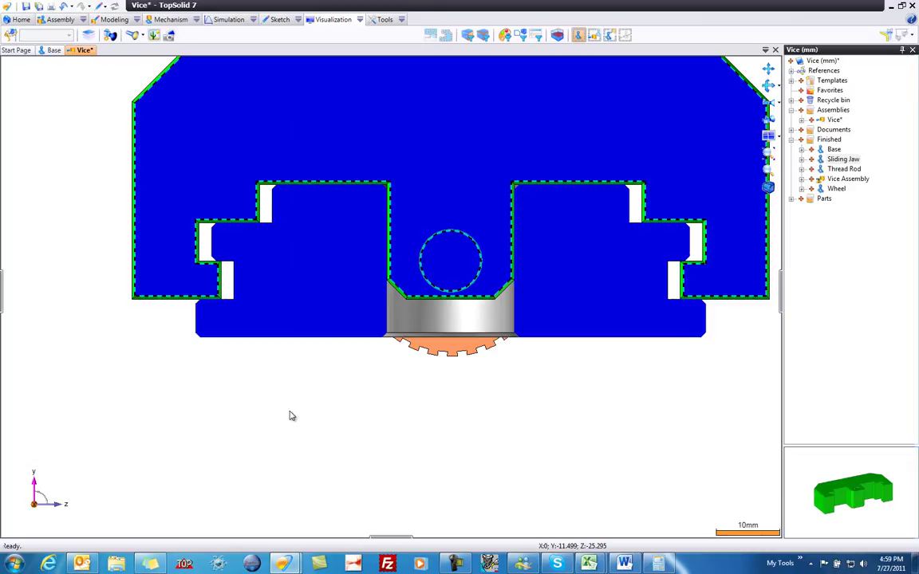
{"action": "left_click", "coordinate": [294, 244]}
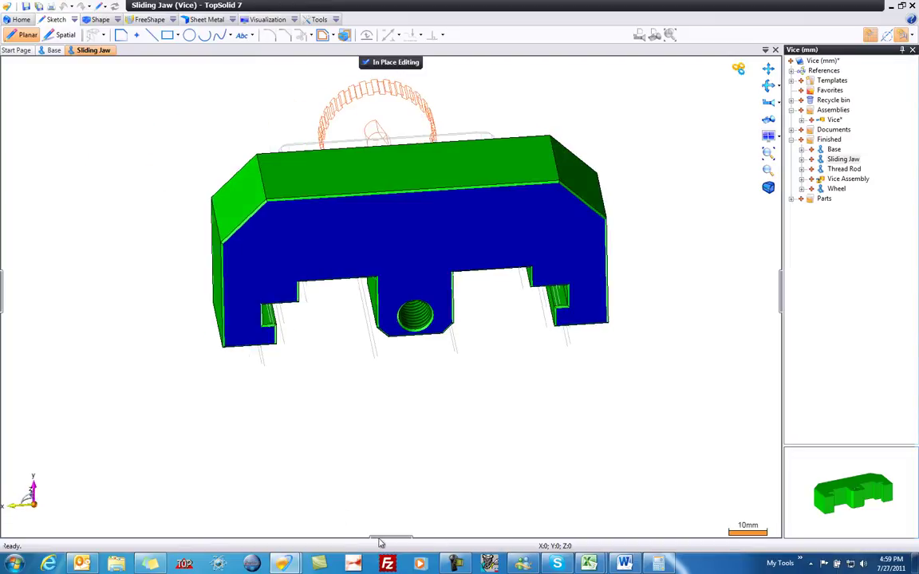
{"action": "left_click", "coordinate": [315, 210]}
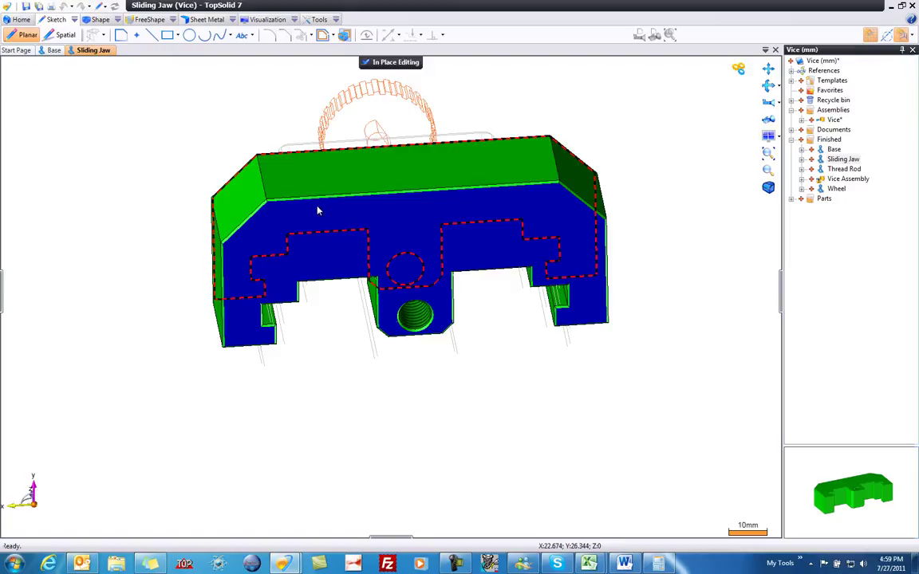
{"action": "left_click", "coordinate": [269, 223]}
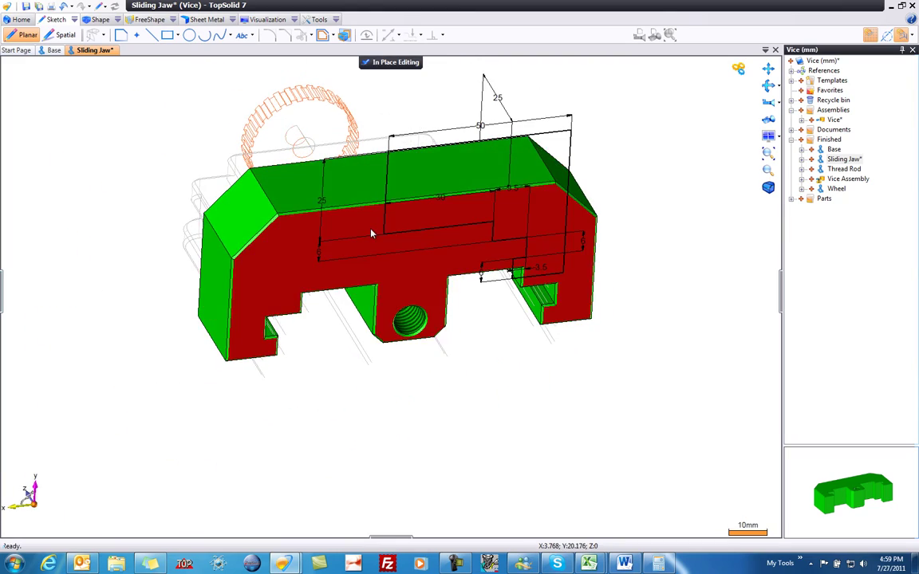
{"action": "right_click", "coordinate": [366, 226]}
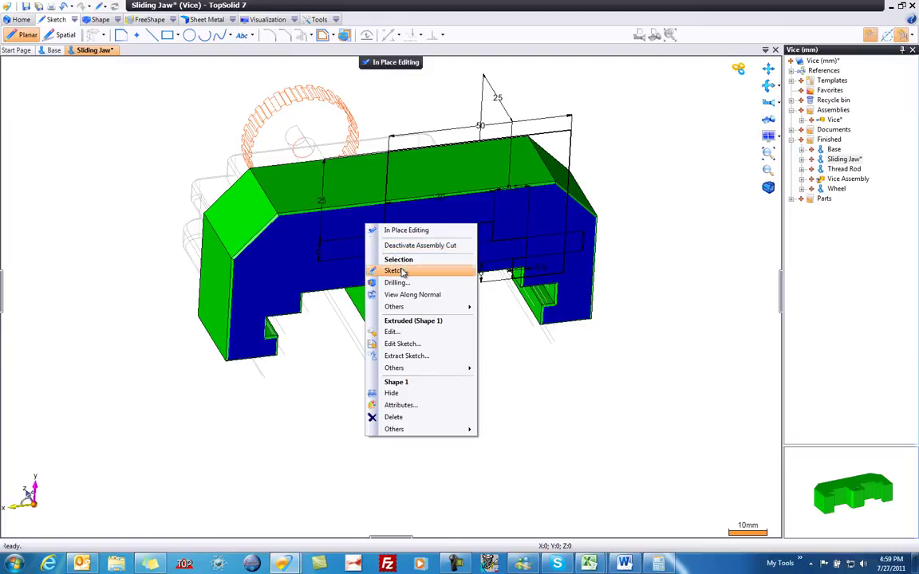
{"action": "left_click", "coordinate": [410, 294]}
- Change the jaw profile's 30 mm dimension to 28, then exit the sketch and in-place editing
{"action": "scroll", "coordinate": [507, 424], "scroll_direction": "up", "scroll_amount": 2}
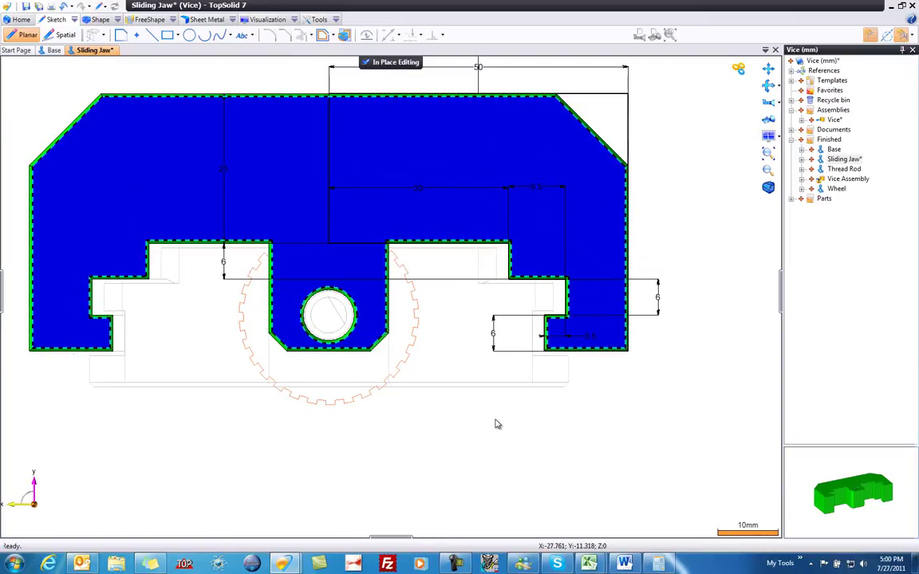
{"action": "double_click", "coordinate": [399, 130]}
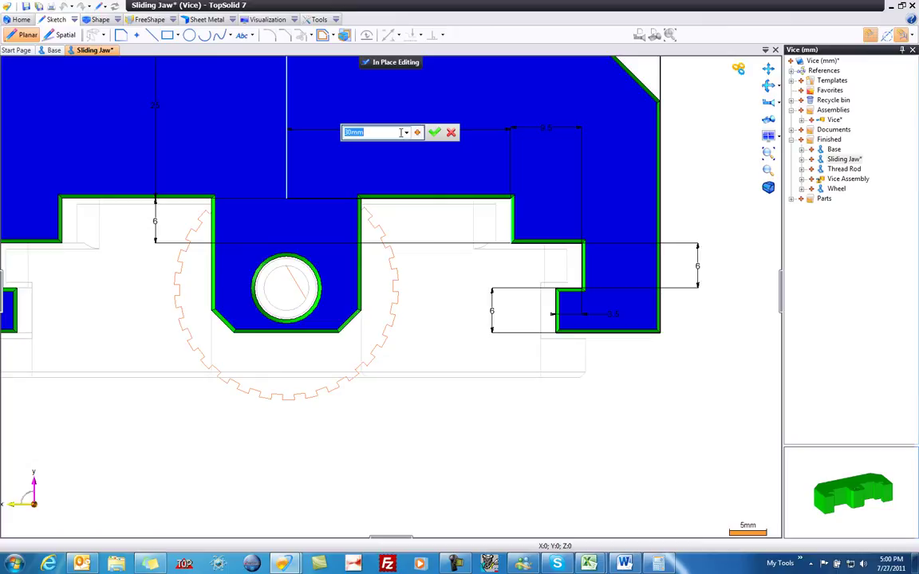
{"action": "type", "text": "28"}
{"action": "key", "text": "Return"}
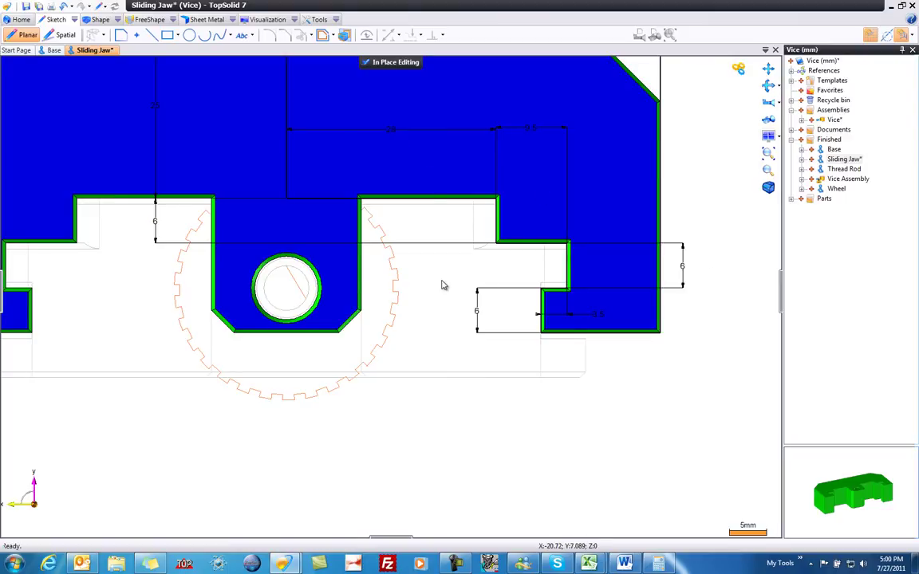
{"action": "left_click", "coordinate": [439, 157]}
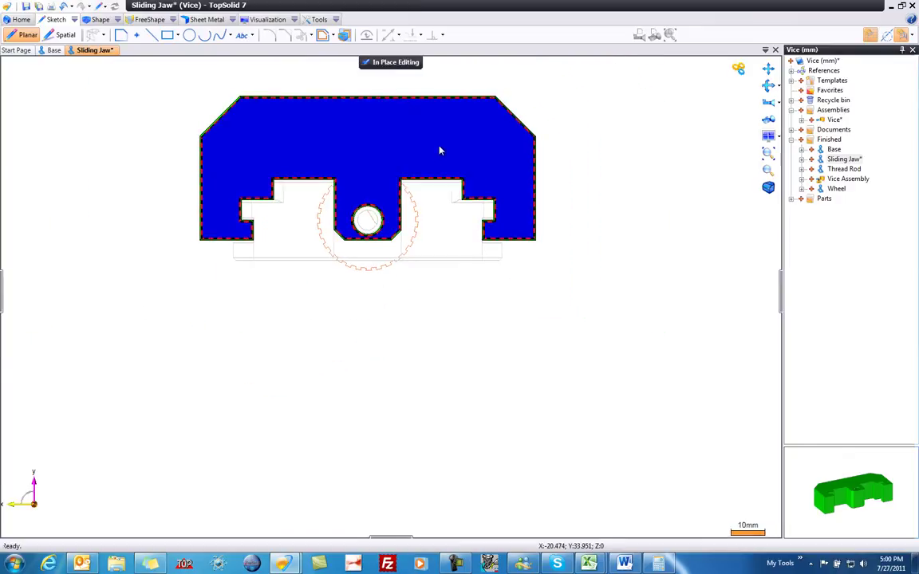
{"action": "left_click", "coordinate": [391, 63]}
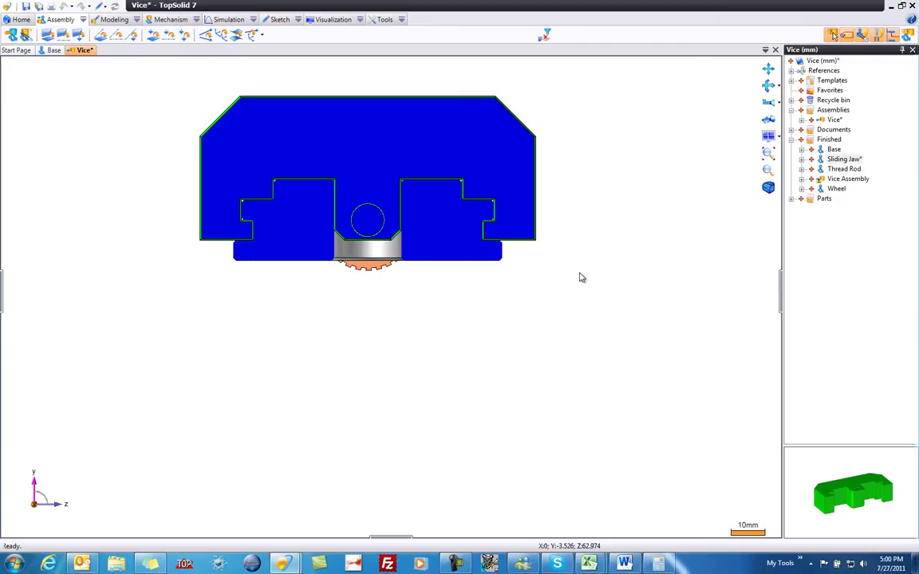
- Return to the isometric view and show the Operations and Entities panels
{"action": "key", "text": "Home"}
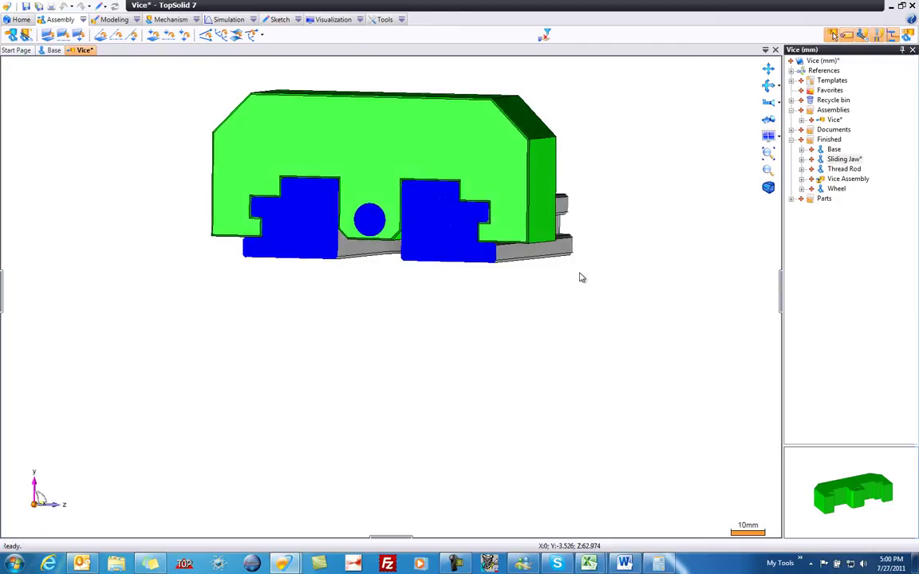
{"action": "right_click", "coordinate": [292, 264]}
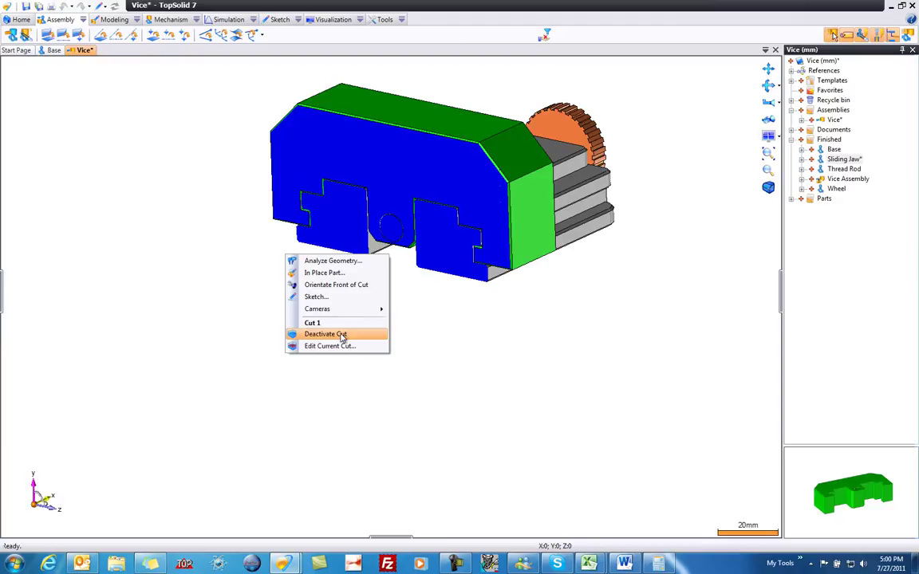
{"action": "left_click", "coordinate": [433, 318]}
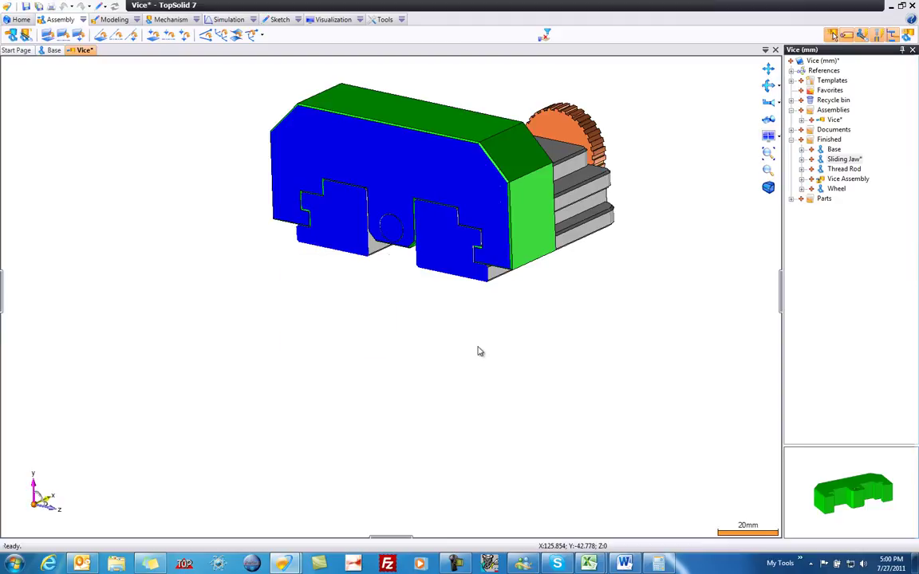
{"action": "left_click", "coordinate": [3, 306]}
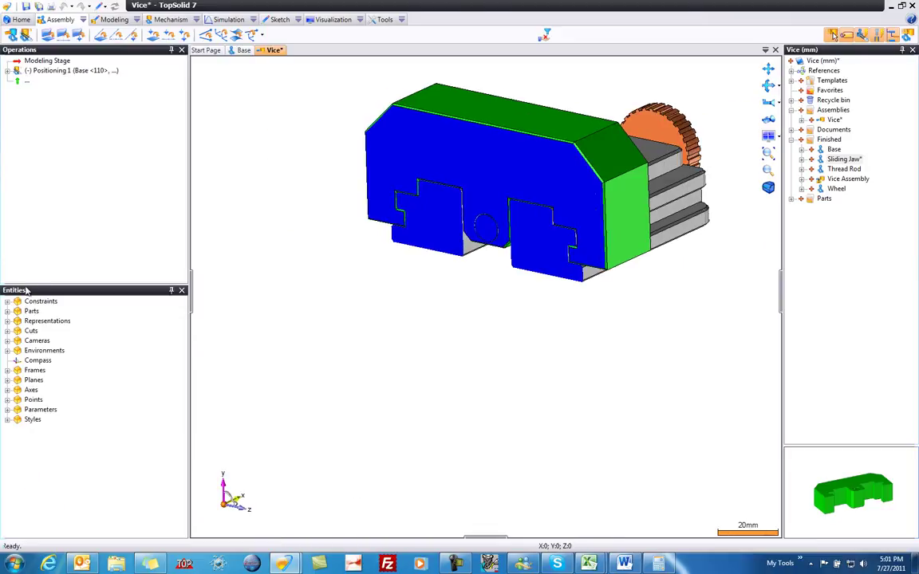
- Expand Cuts and toggle Cut 1 off, back on, then off again
{"action": "left_click", "coordinate": [7, 331]}
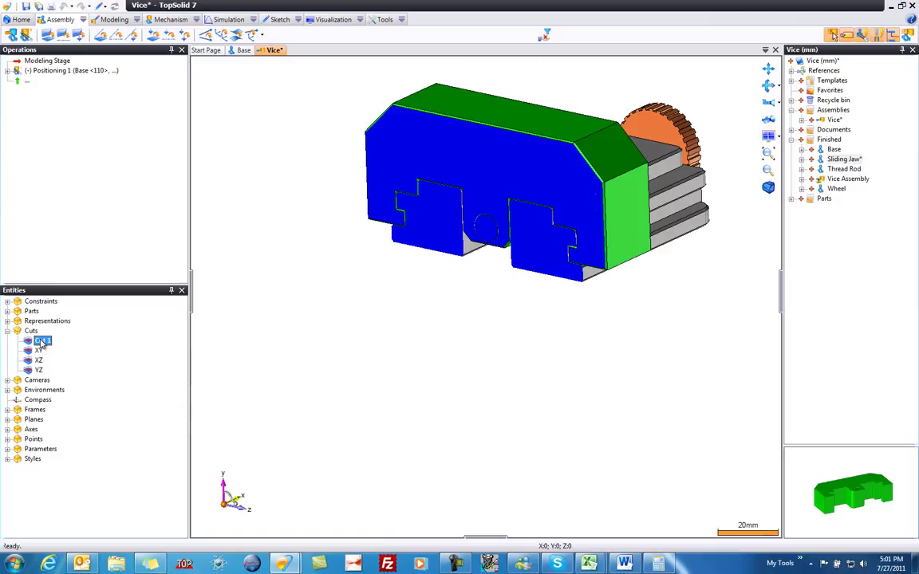
{"action": "right_click", "coordinate": [40, 341]}
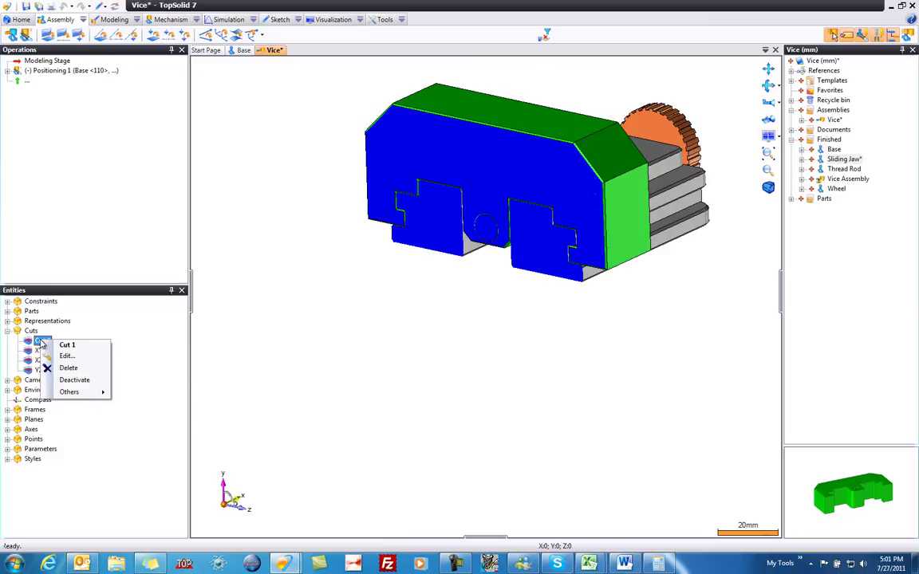
{"action": "left_click", "coordinate": [90, 384]}
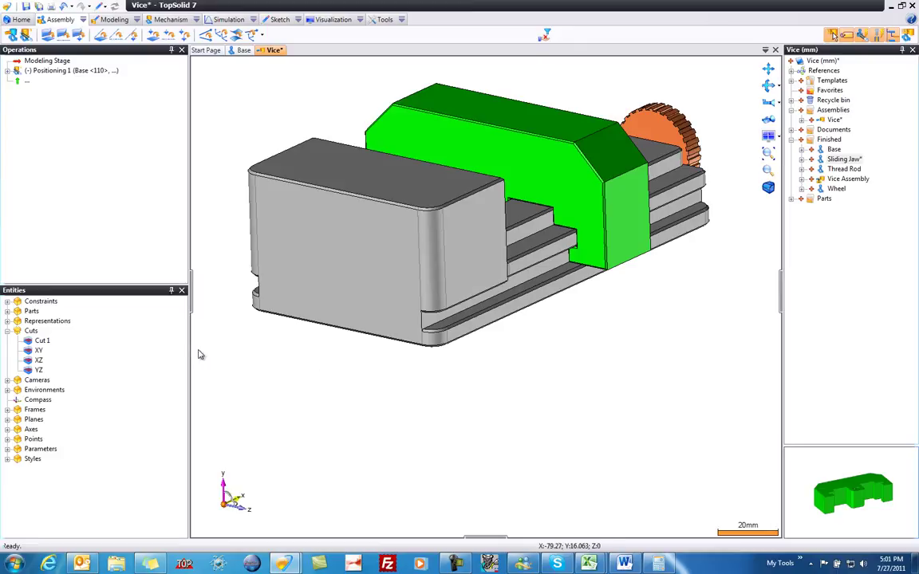
{"action": "right_click", "coordinate": [46, 341]}
{"action": "left_click", "coordinate": [79, 383]}
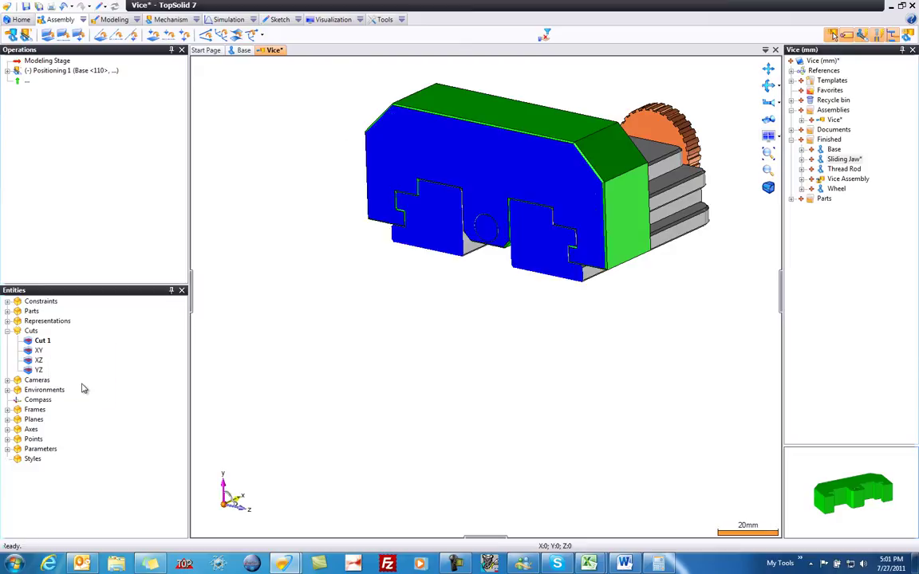
{"action": "right_click", "coordinate": [44, 342]}
{"action": "left_click", "coordinate": [76, 382]}
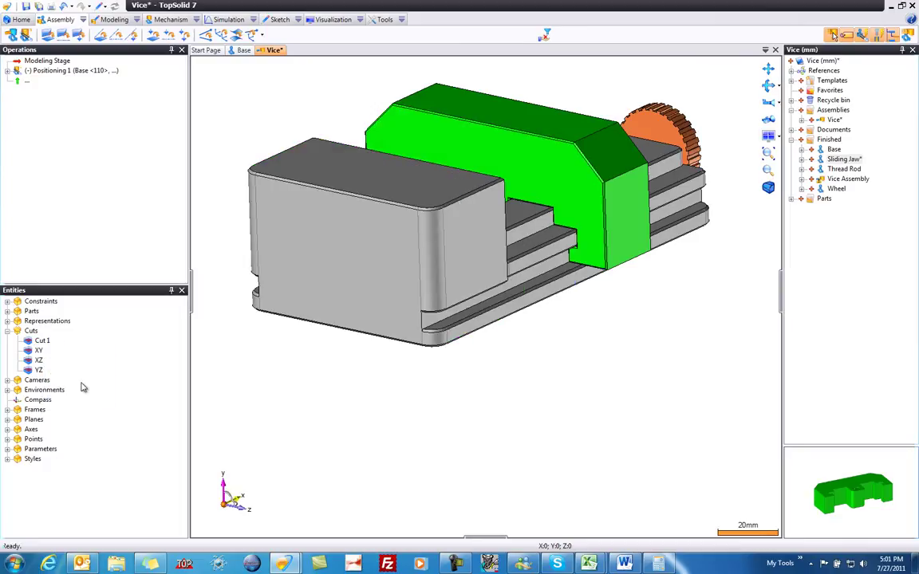
- Slide the jaw left then right along the rail, reactivating Cut 1 between moves
{"action": "left_click_drag", "start_coordinate": [510, 195], "coordinate": [435, 219]}
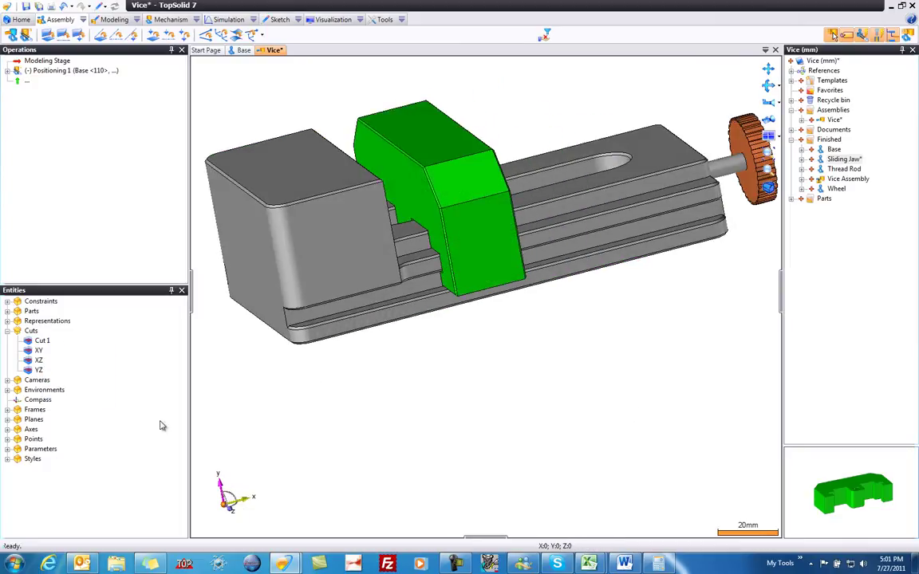
{"action": "right_click", "coordinate": [43, 341]}
{"action": "left_click", "coordinate": [94, 383]}
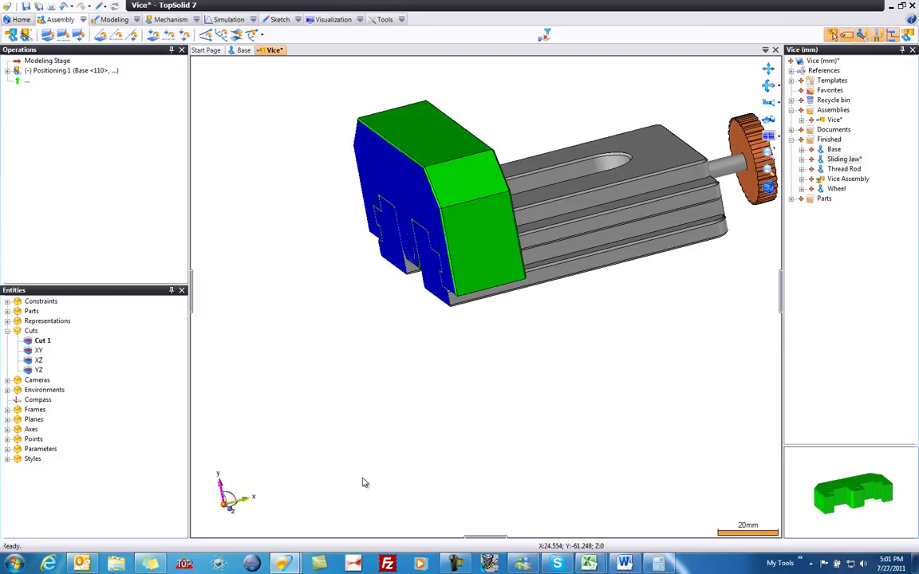
{"action": "left_click_drag", "start_coordinate": [483, 244], "coordinate": [470, 267]}
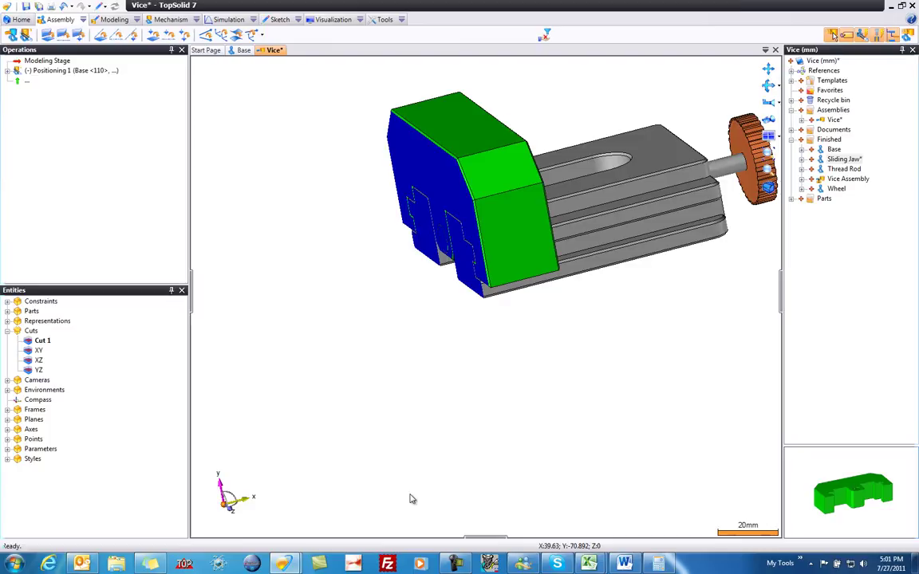
{"action": "right_click", "coordinate": [361, 438]}
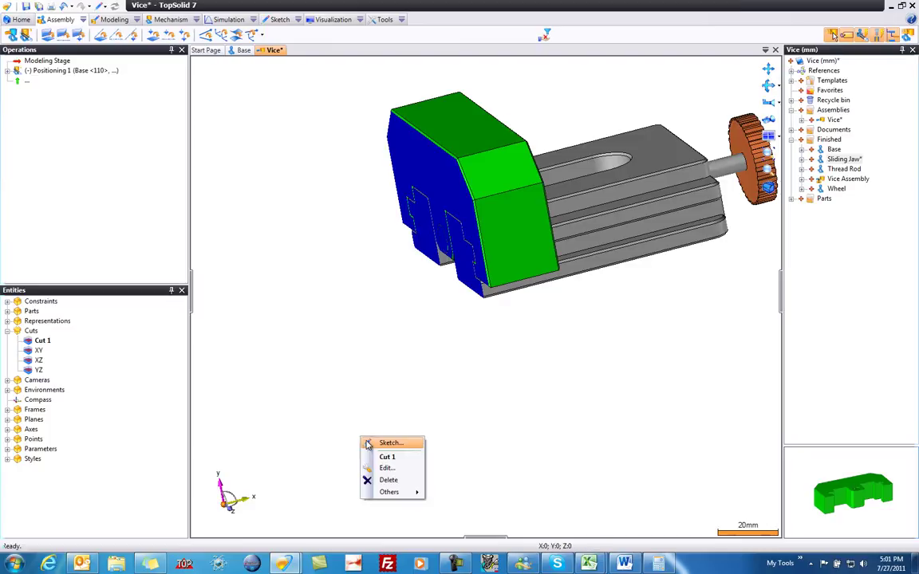
{"action": "left_click", "coordinate": [459, 425]}
- Deactivate Cut 1 so the whole vice shows, and save the Vice assembly
{"action": "left_click", "coordinate": [40, 340]}
{"action": "right_click", "coordinate": [39, 340]}
{"action": "left_click", "coordinate": [73, 381]}
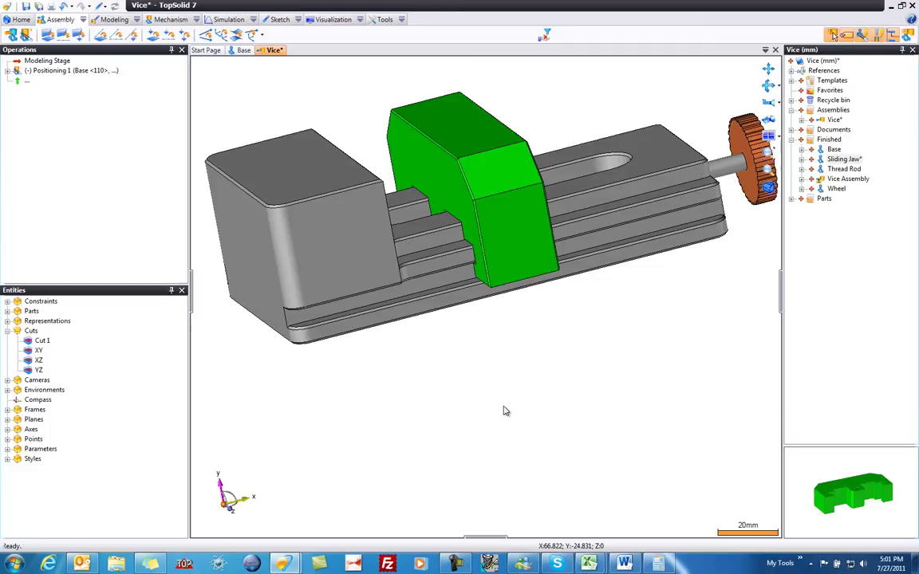
{"action": "left_click", "coordinate": [27, 6]}
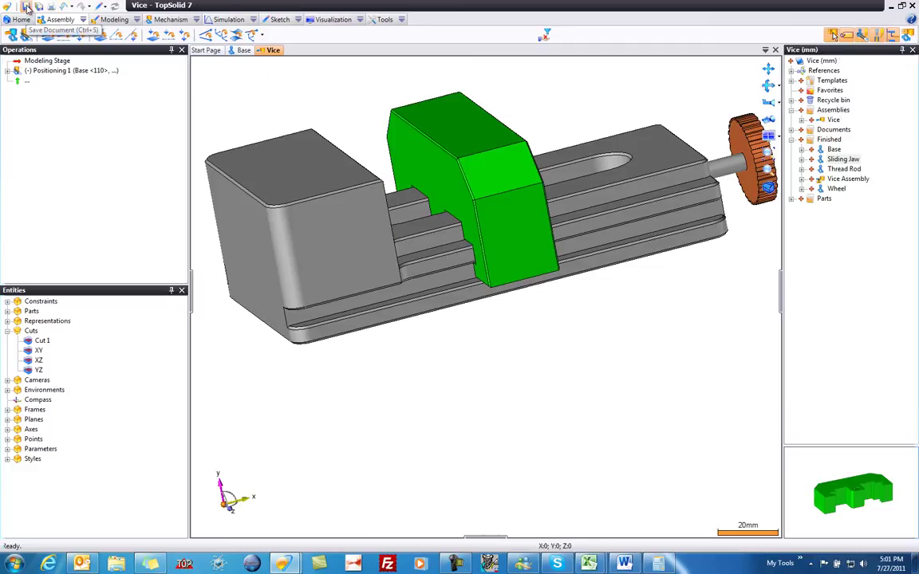